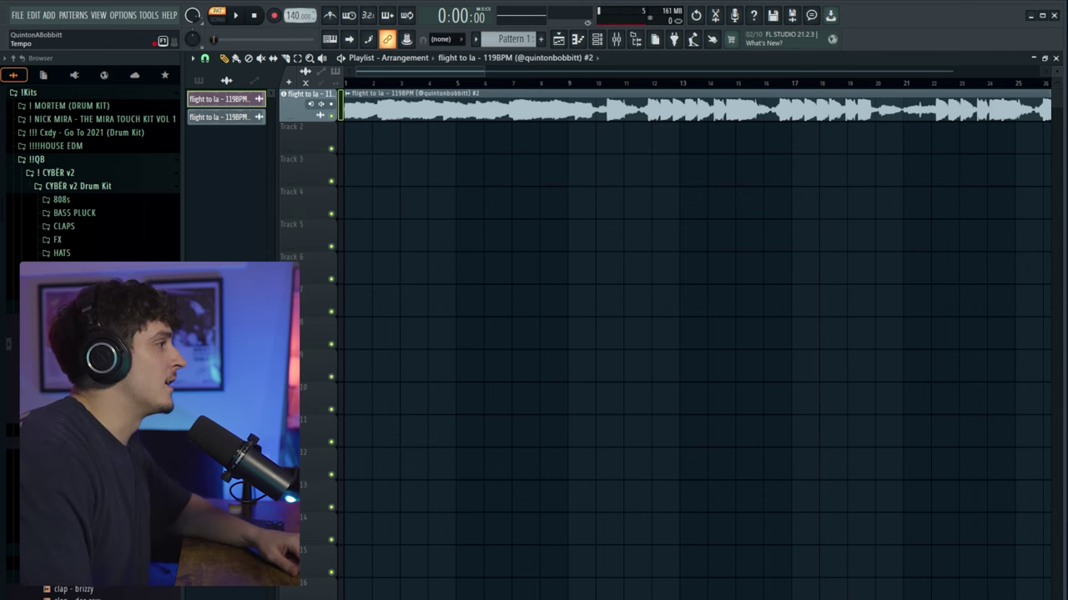
Set the tempo to 119 BPM and load the four vocal .fst presets onto mixer Insert 3.
left_click_drag(299, 15, 298, 33)
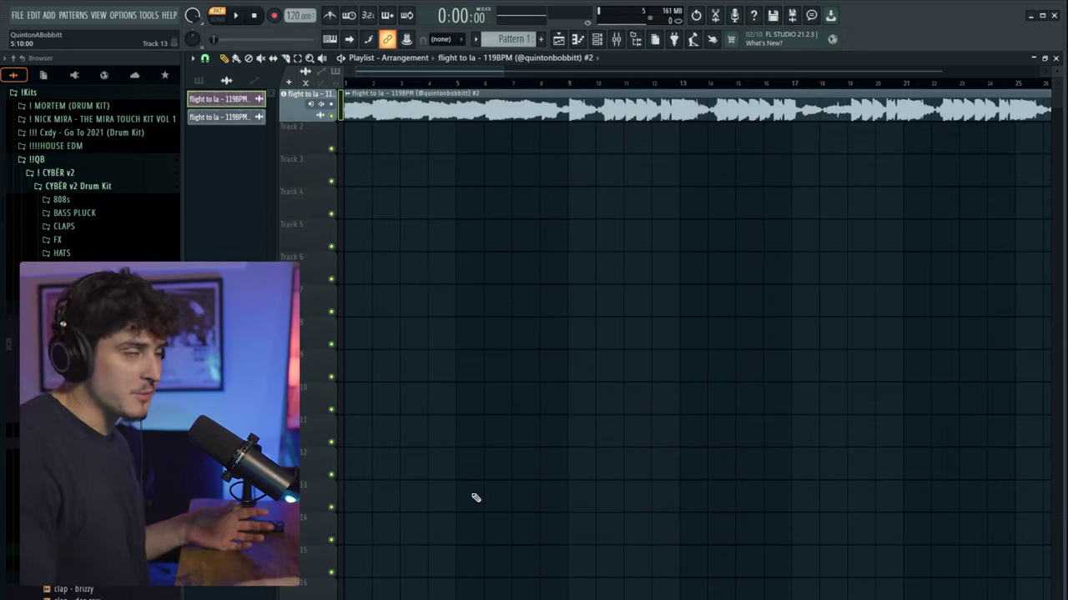
left_click_drag(689, 290, 650, 163)
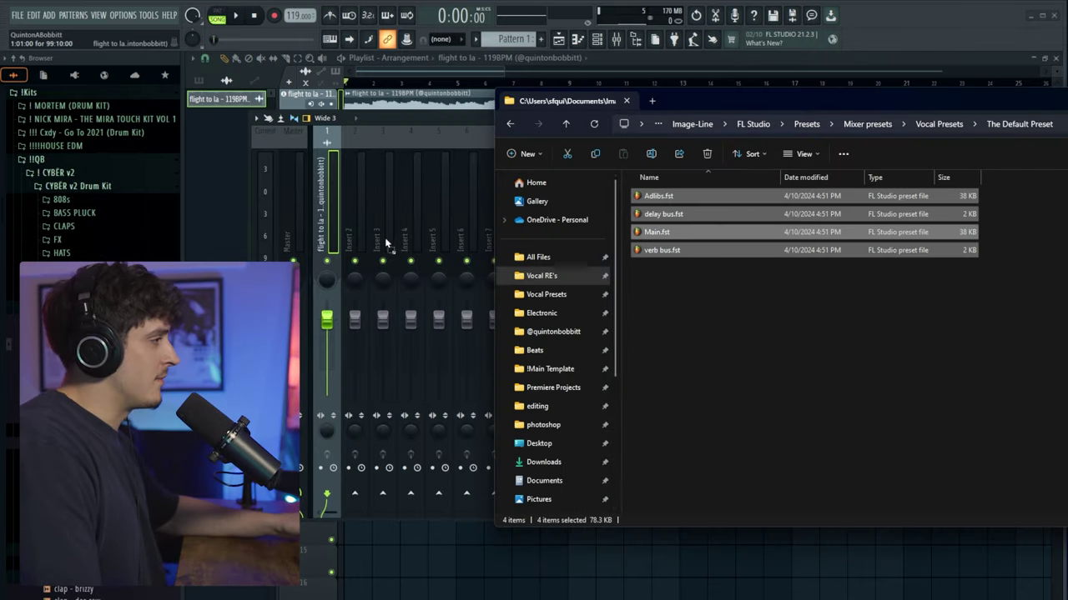
left_click_drag(386, 243, 382, 238)
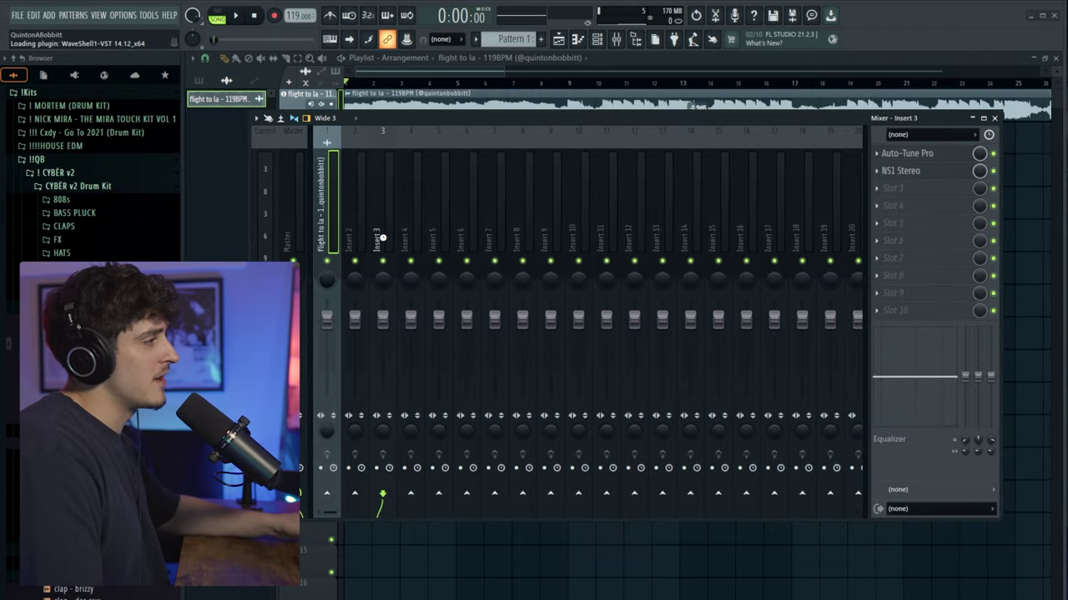
left_click(452, 239)
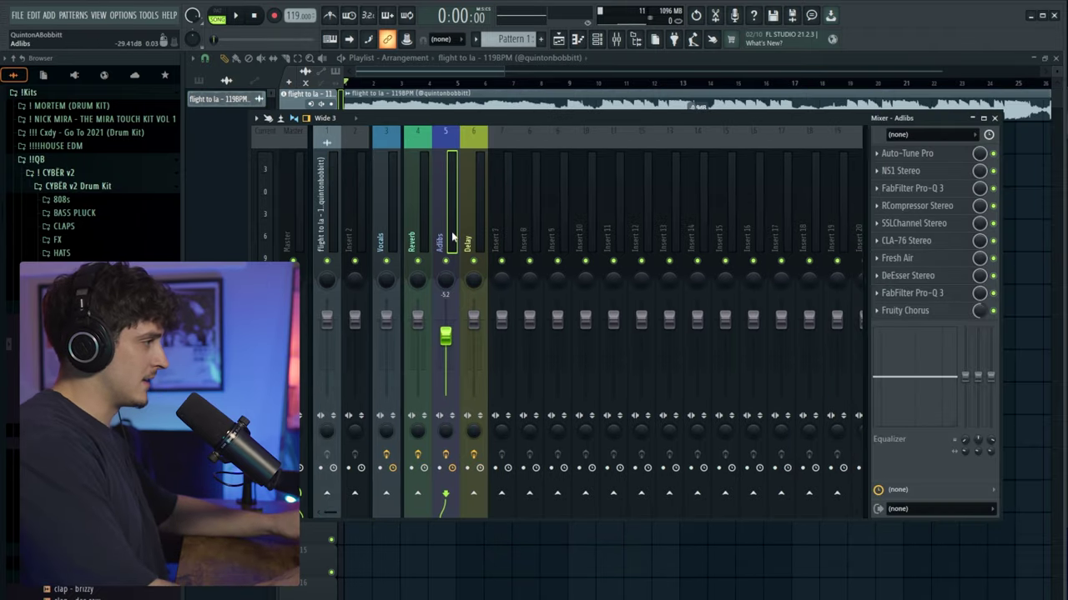
key("alt+Left")
key("alt+Left")
Reorder the inserts so Adlibs sits directly beside the Vocals insert.
key("alt+Right")
key("Left")
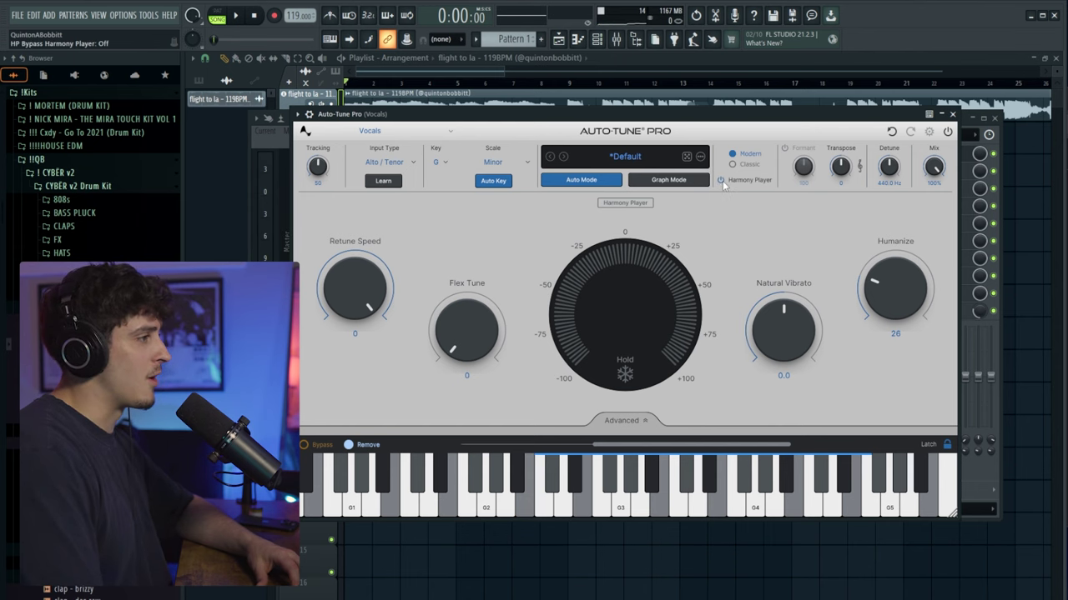
Power on Auto-Tune Pro's Harmony Player to reveal its four harmony voices.
left_click(722, 183)
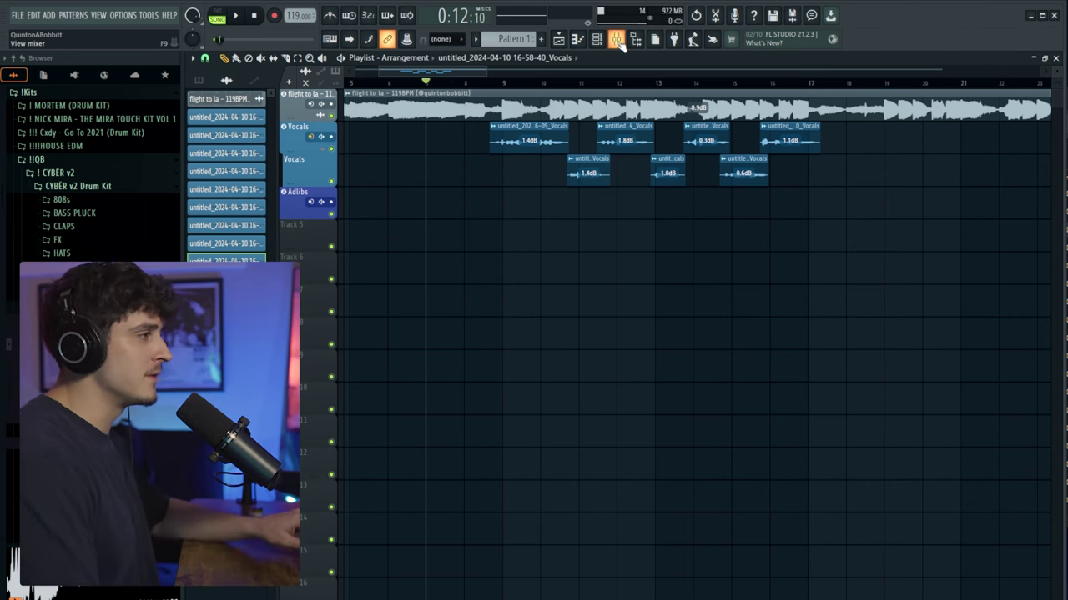
Play back the seven recorded verse takes against the beat.
key("space")
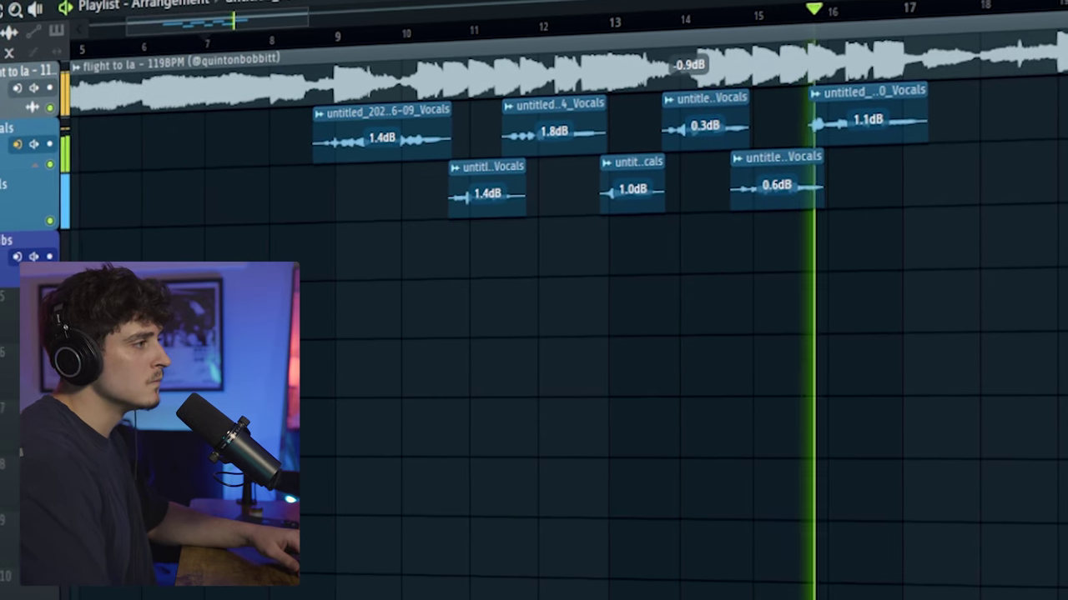
Bring up the Mixer during playback to reach Auto-Tune Pro on the Vocals insert.
key("F9")
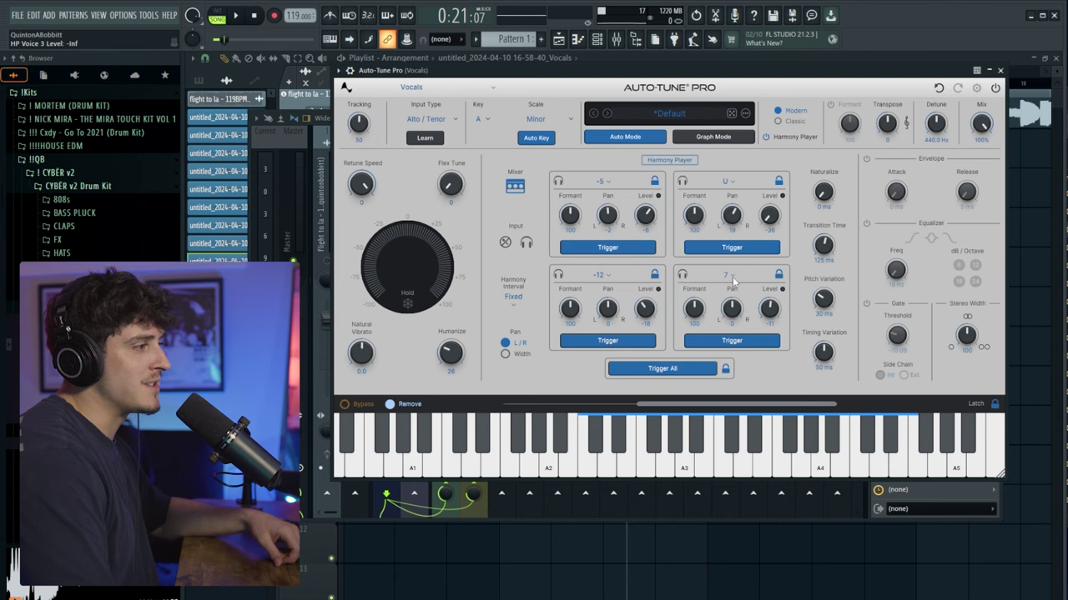
Toggle Trigger All off and back on so all four harmony voices play, then audition them.
left_click(677, 370)
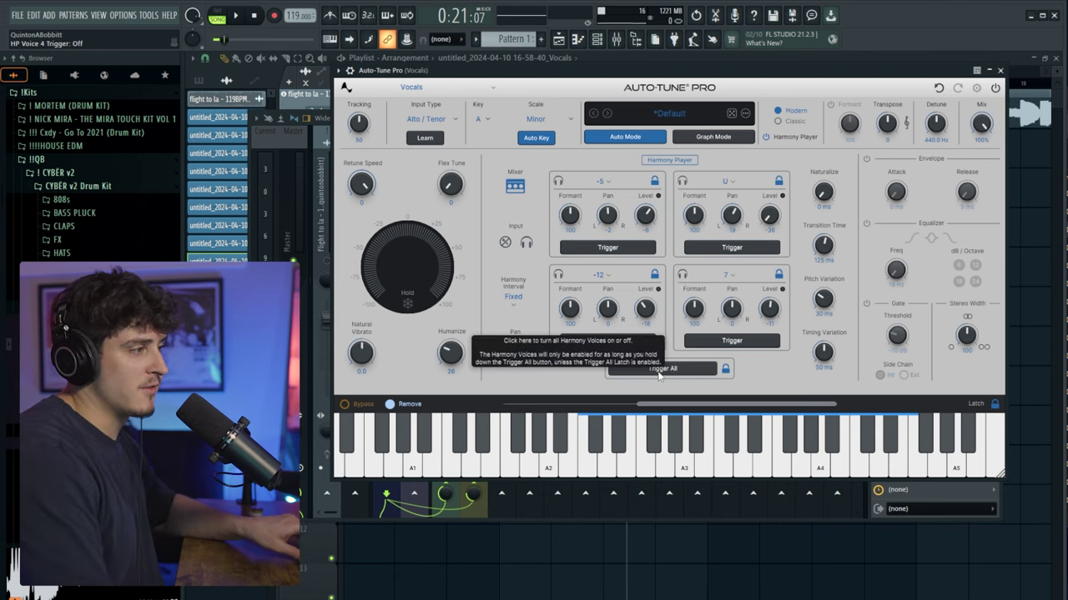
left_click(659, 373)
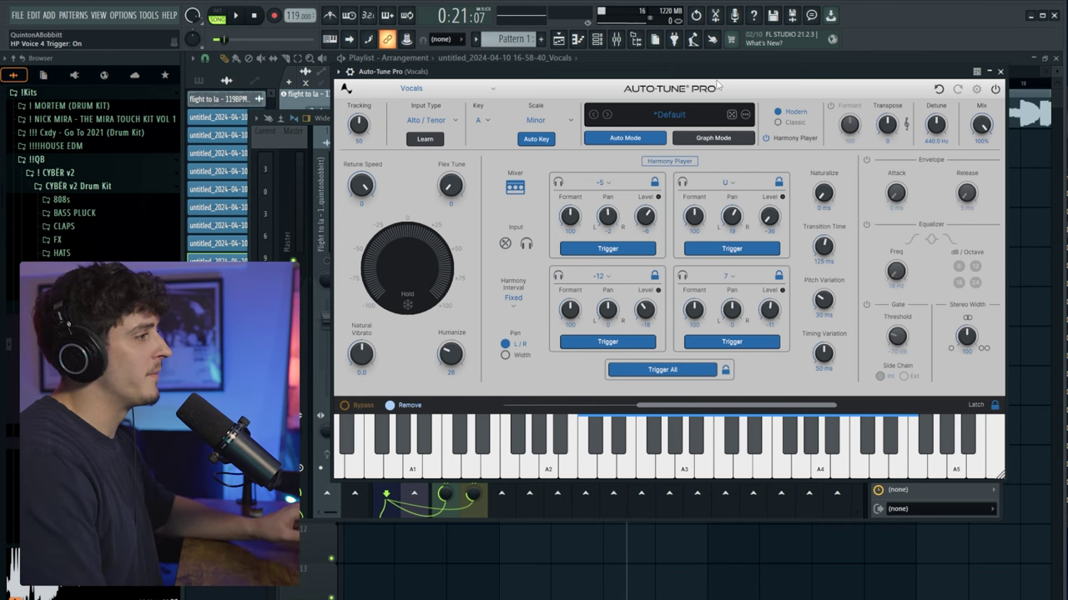
key("space")
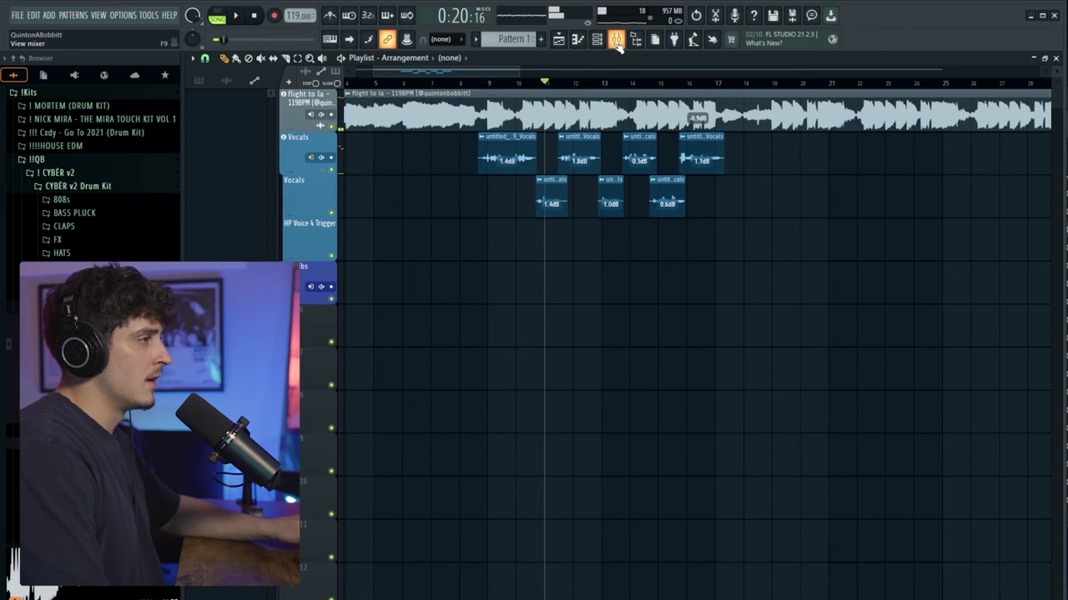
key("F9")
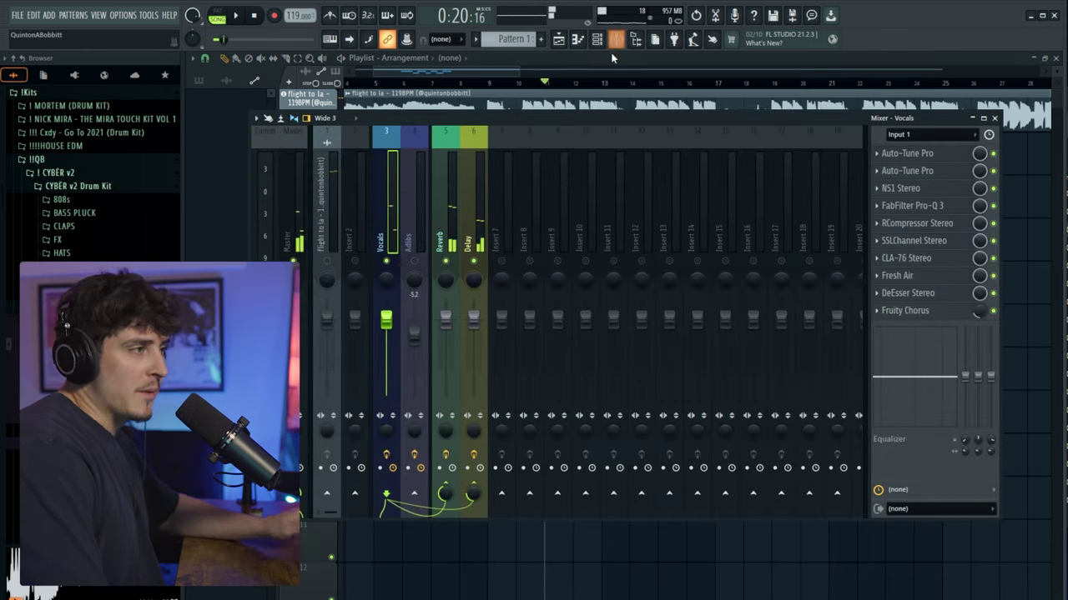
Create a Mix level automation clip at bar 1 and delete the HP Voice 4 Trigger track.
right_click(980, 171)
left_click(1022, 261)
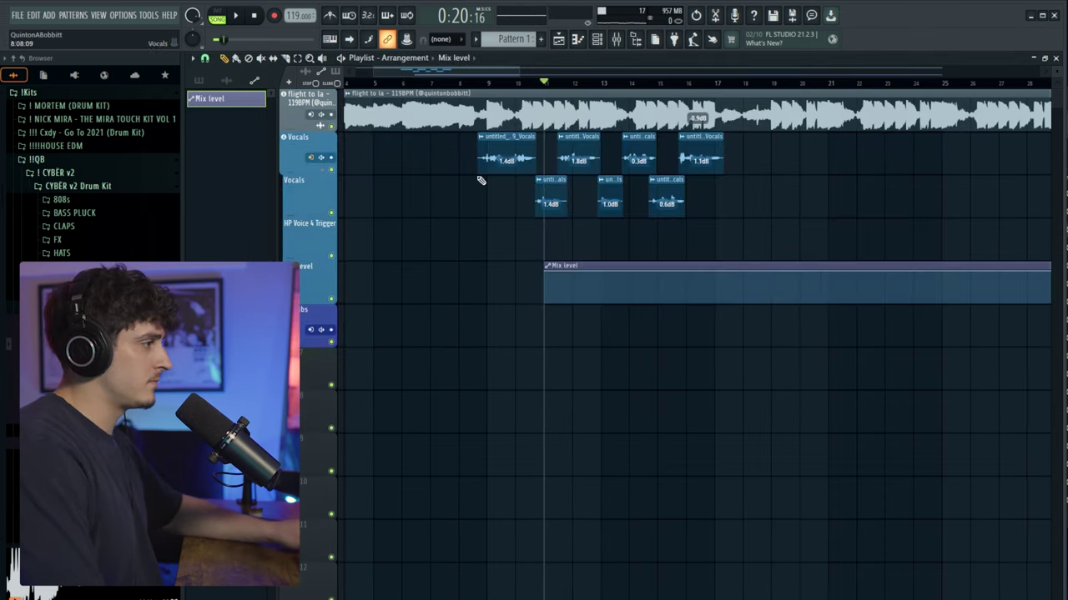
left_click_drag(596, 265, 398, 265)
right_click(297, 219)
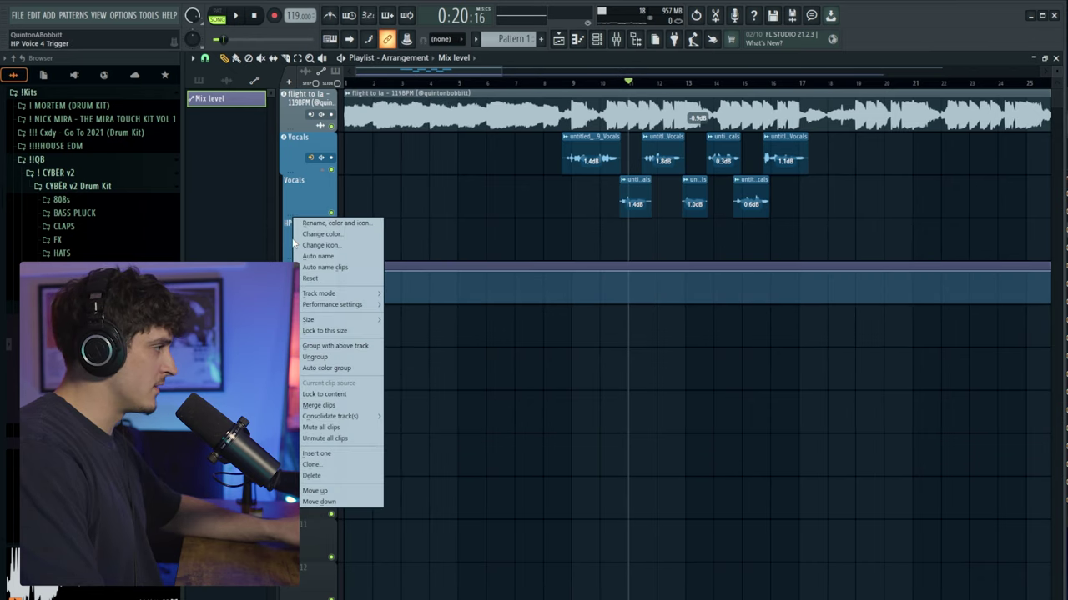
left_click(291, 241)
Pull the Mix level envelope near zero, then ramp it to full around bar 12.
scroll(660, 128, "up", 1)
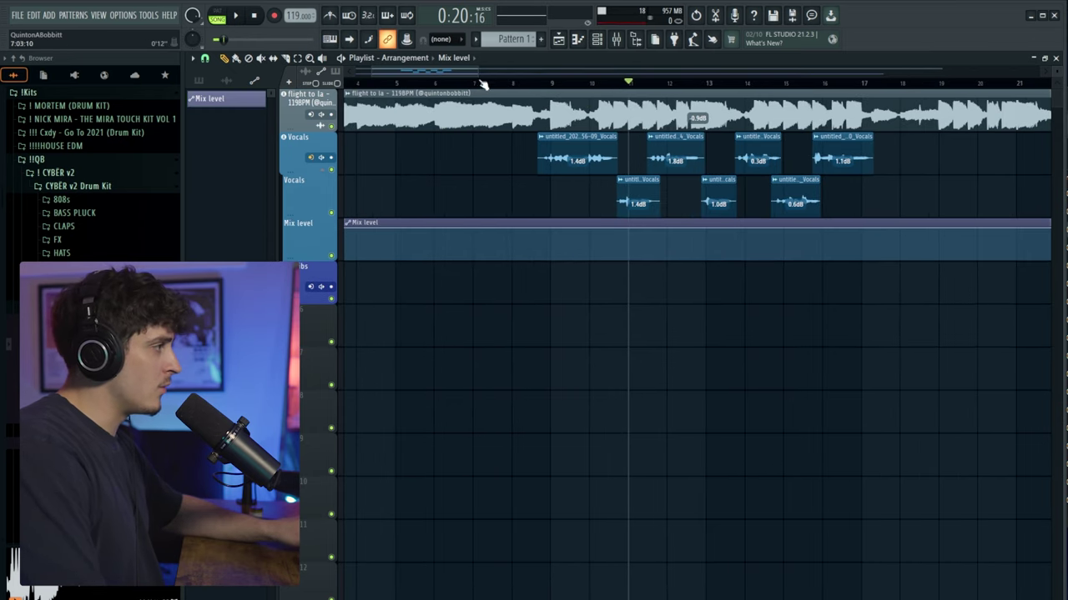
scroll(482, 85, "down", 1)
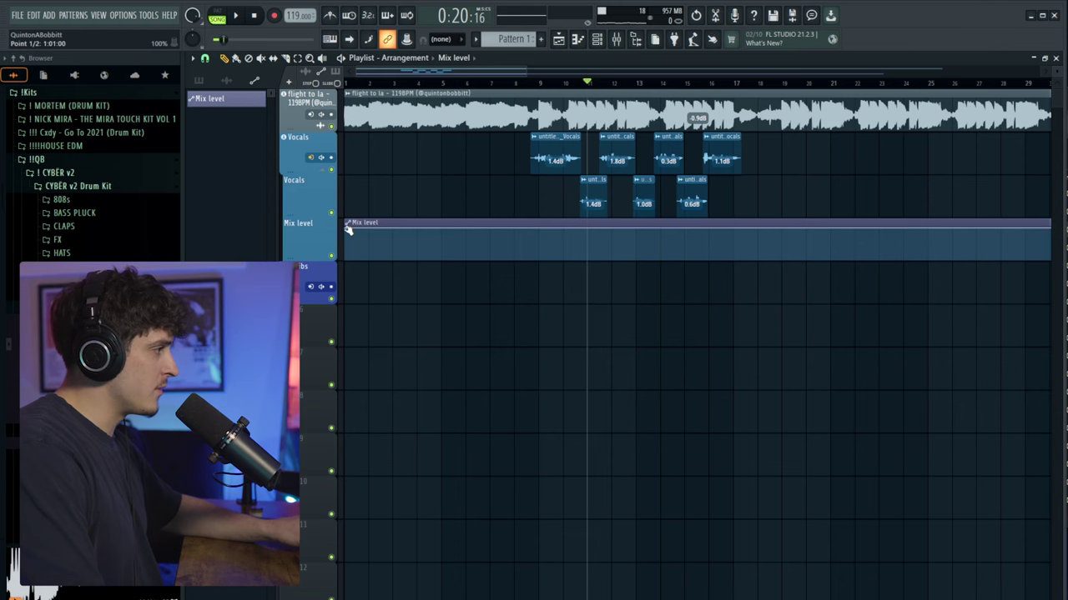
left_click_drag(348, 230, 348, 260)
scroll(587, 264, "up", 2)
scroll(559, 262, "up", 1)
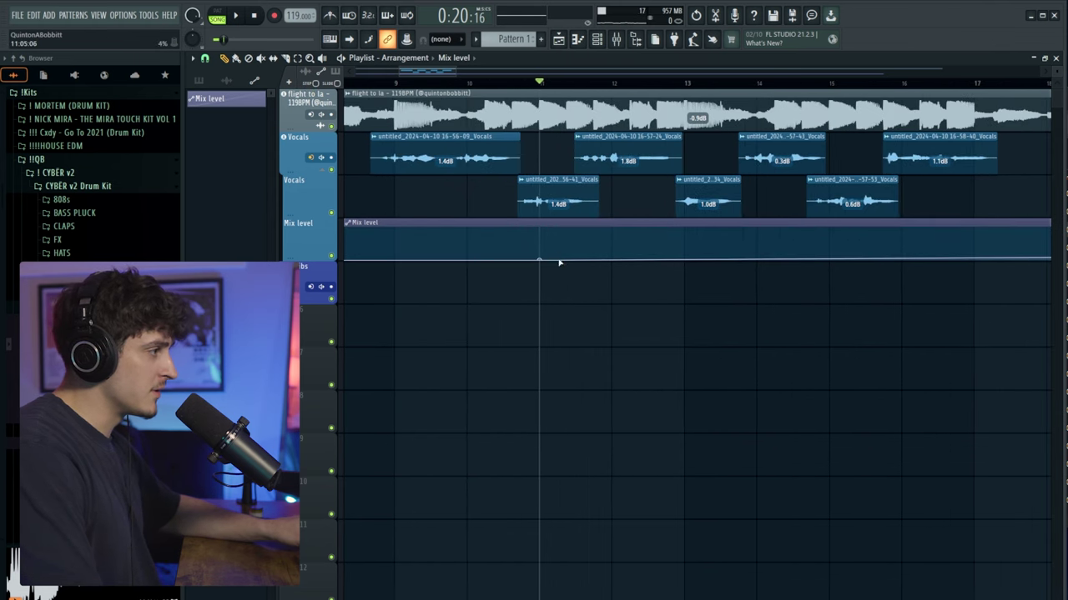
left_click_drag(614, 261, 616, 217)
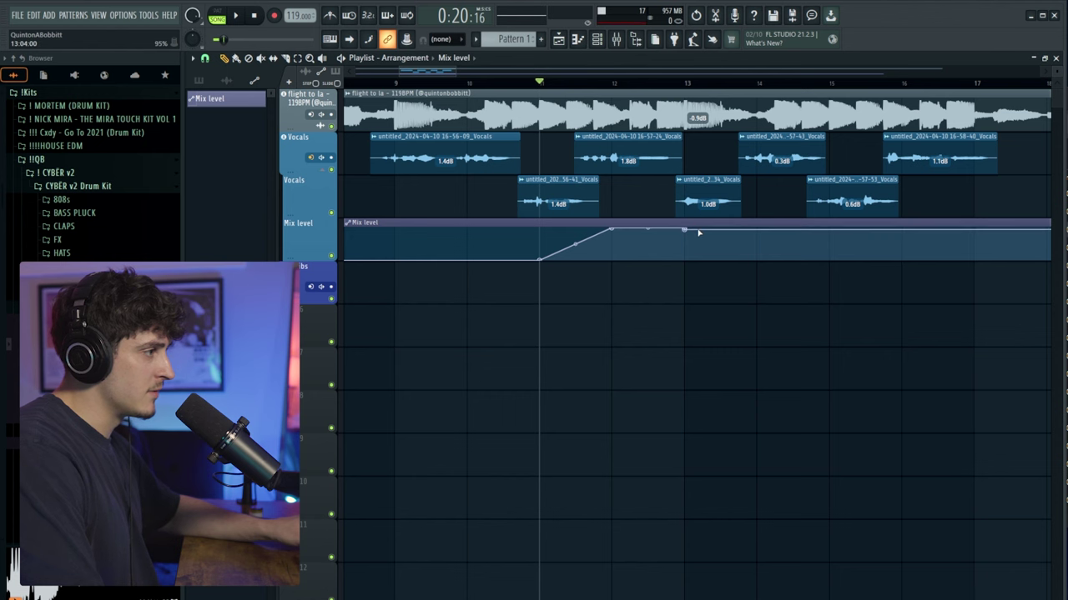
scroll(699, 233, "down", 2)
key("F9")
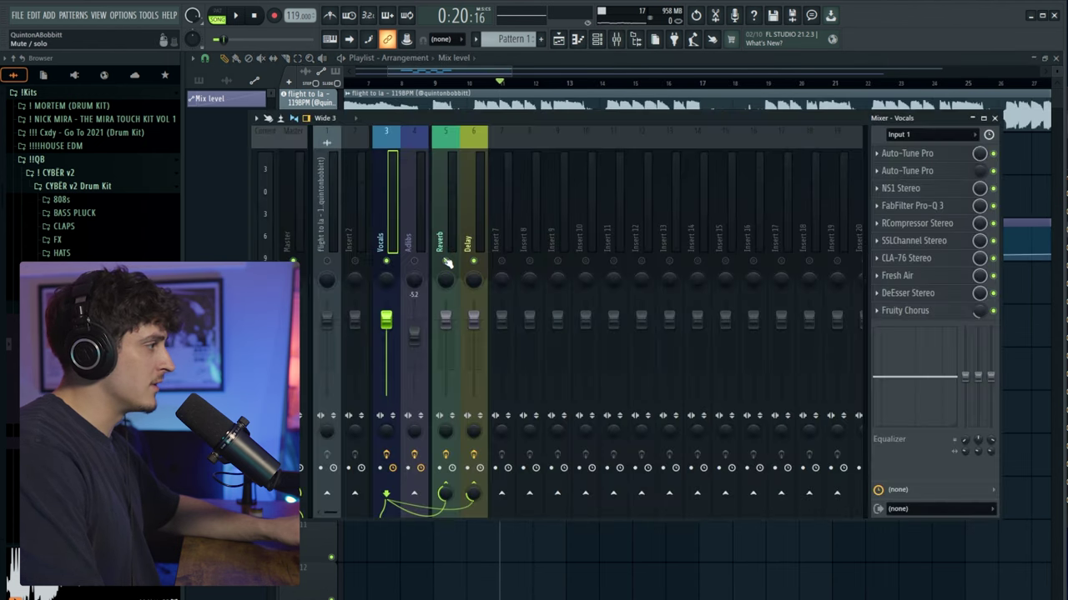
Add a point and reshape the Mix level envelope into two short, slightly lowered harmony swells.
key("F9")
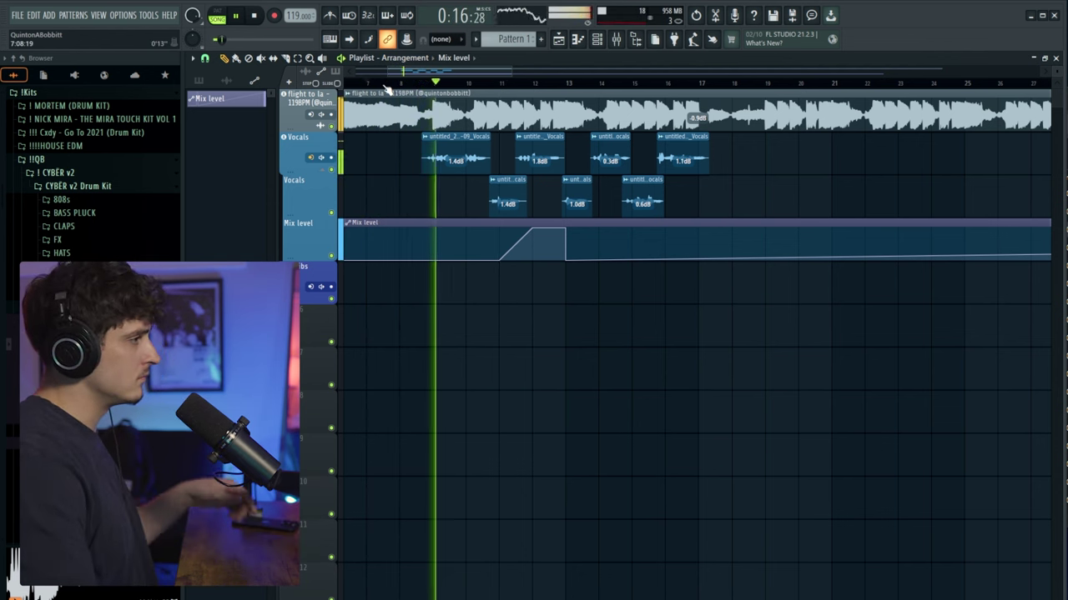
right_click(662, 261)
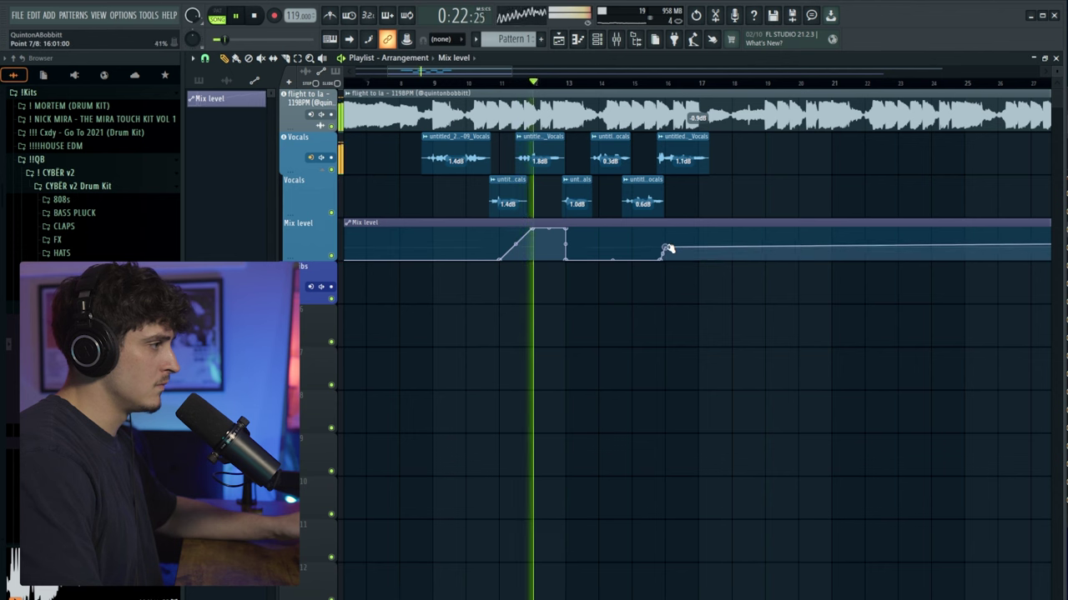
left_click_drag(668, 259, 670, 227)
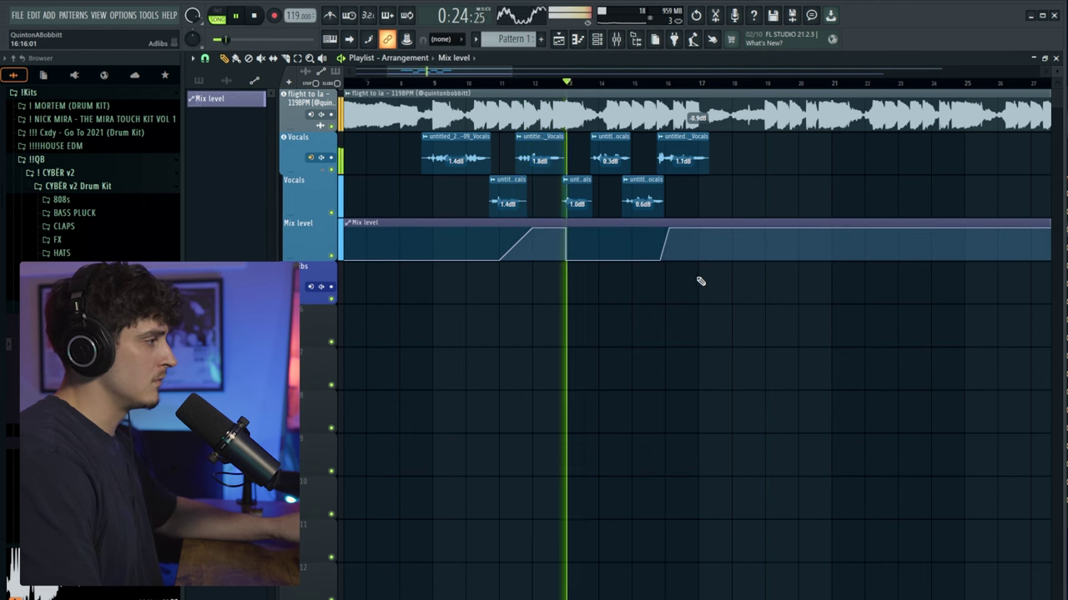
left_click_drag(531, 229, 568, 234)
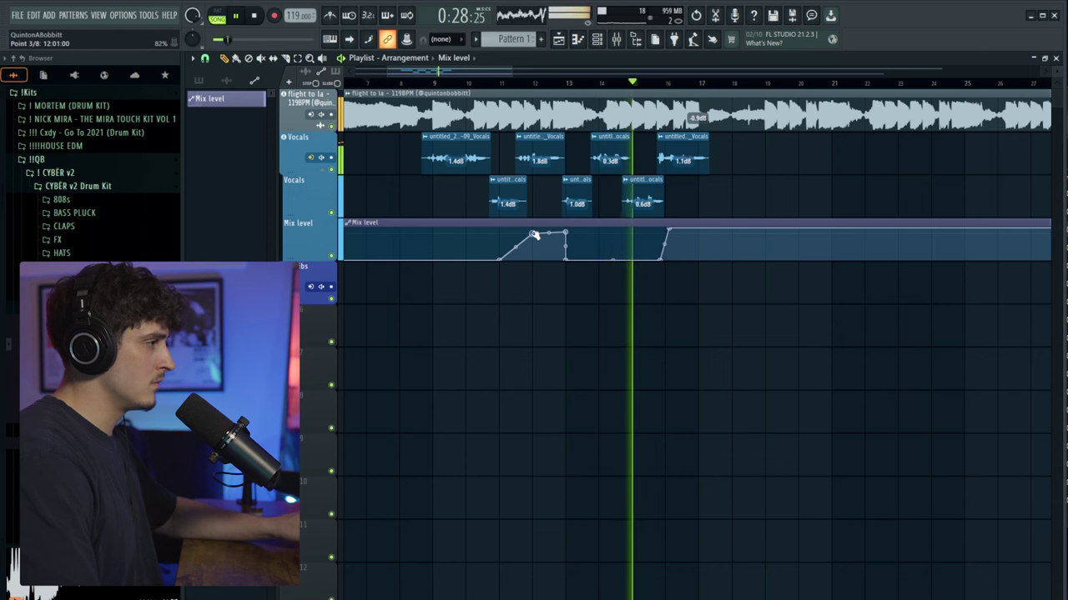
left_click_drag(668, 229, 669, 232)
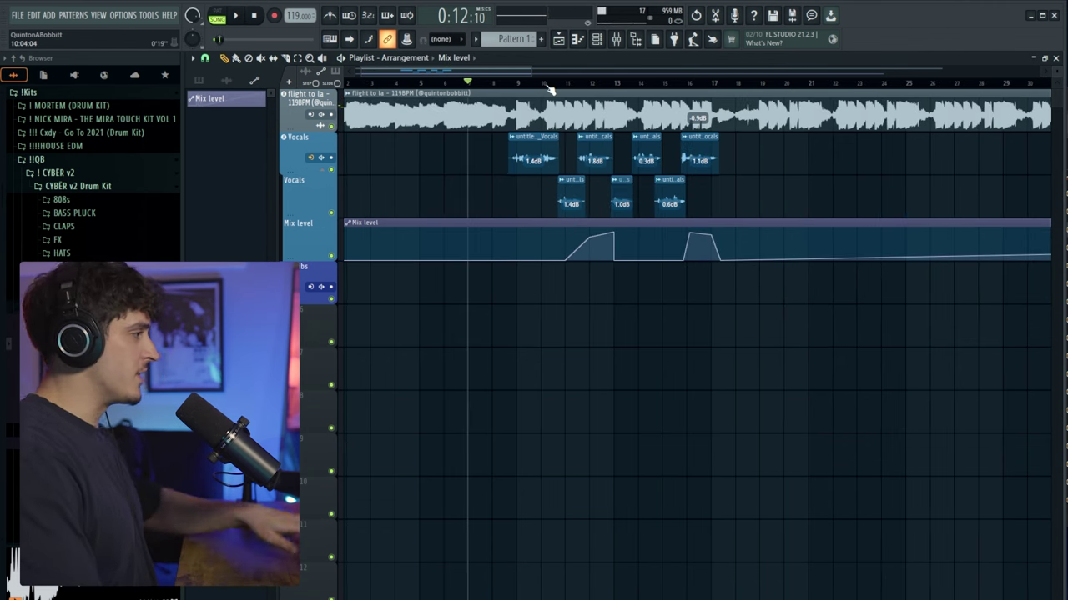
Arm the track and record a new vocal take over the beat.
left_click(331, 287)
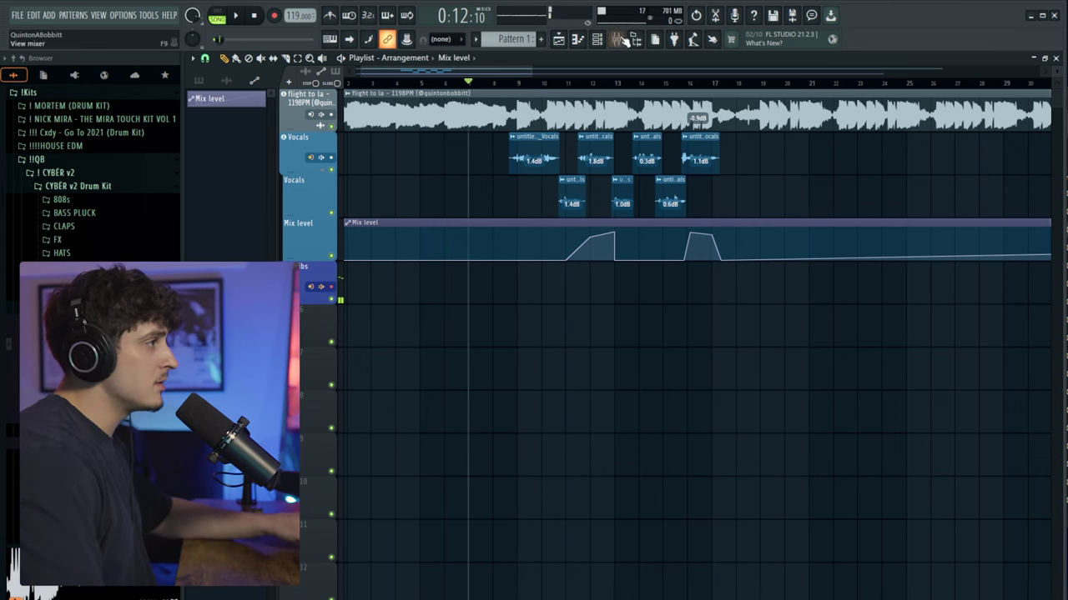
key("space")
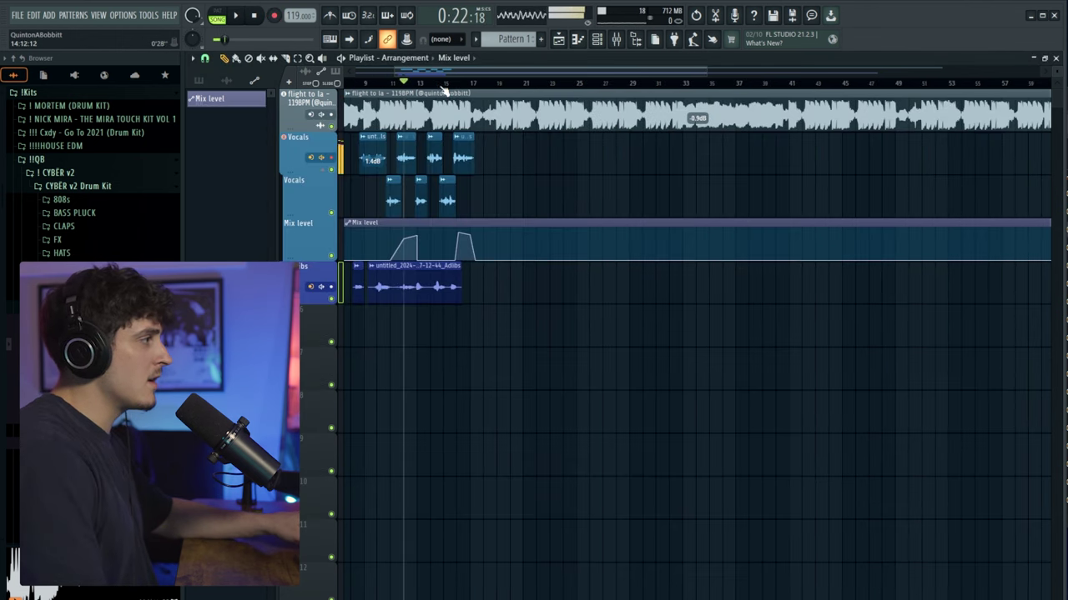
scroll(444, 76, "left", 2)
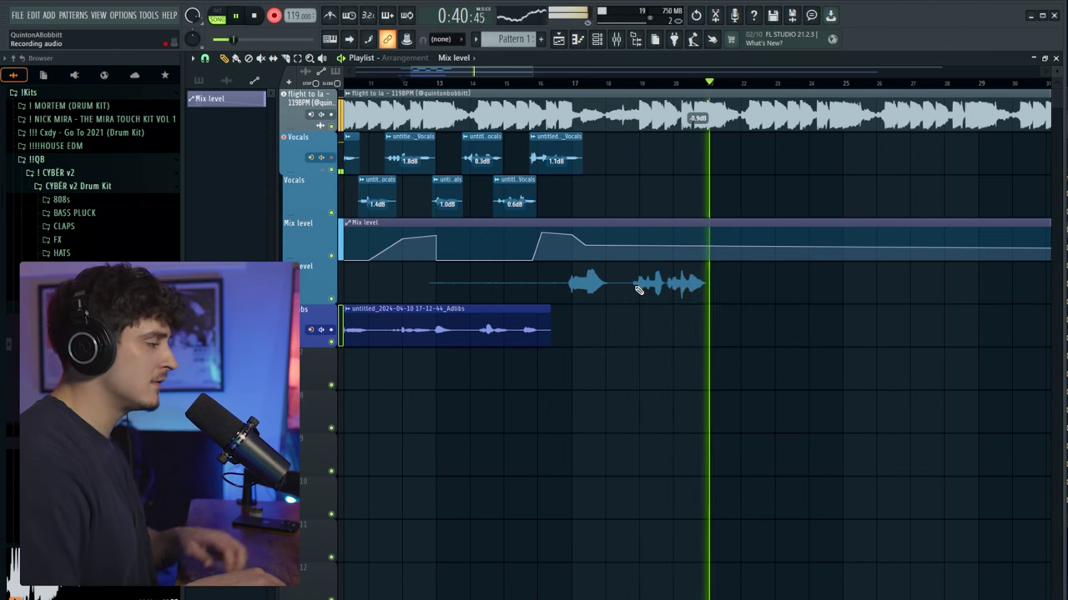
Stop recording to keep the new take, then move the playhead to around bar 24.
key("space")
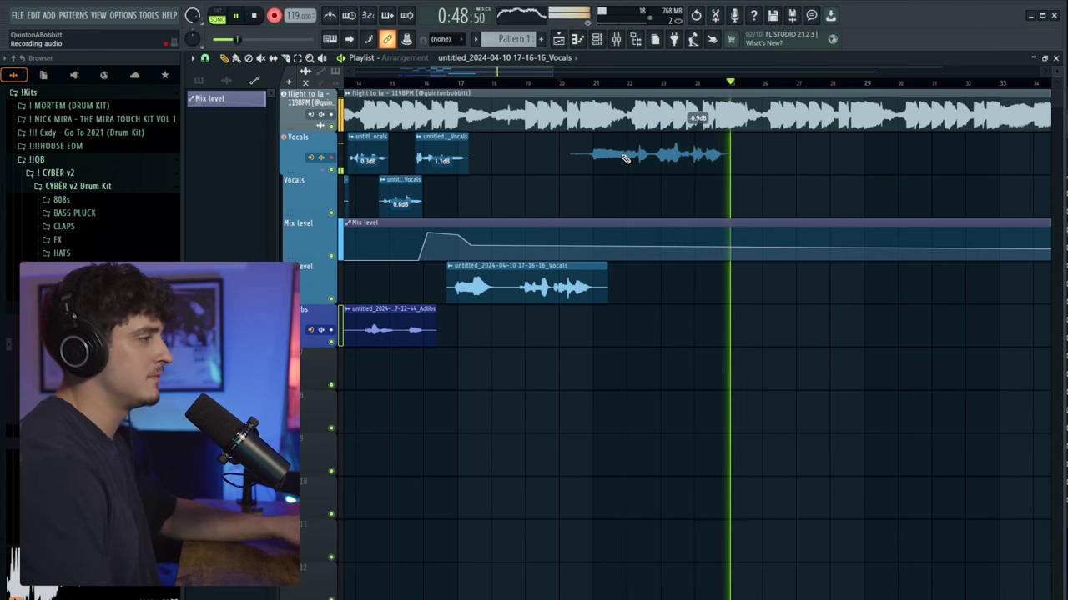
left_click(651, 87)
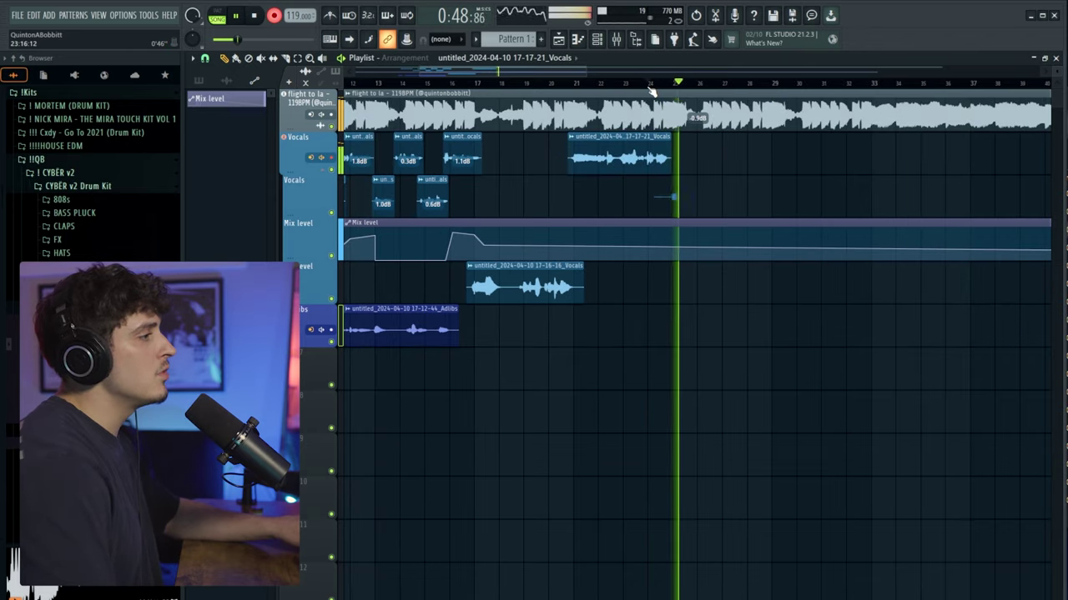